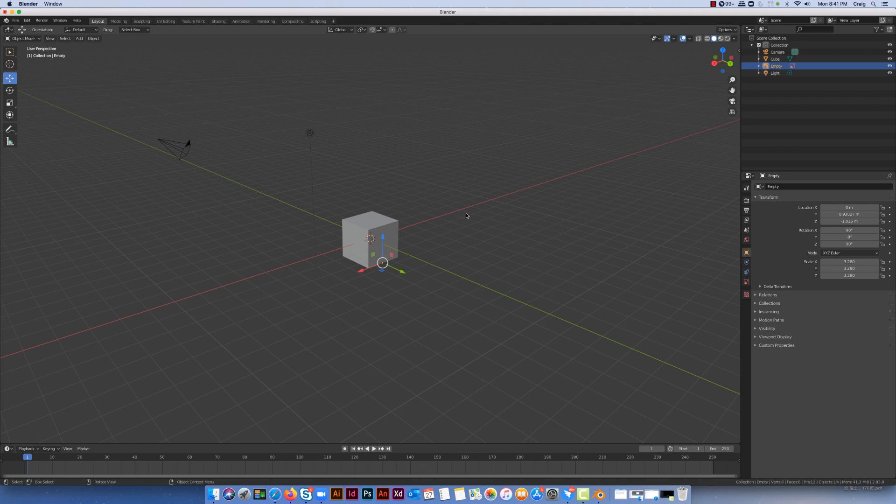
- Expand the Empty to show its image data and view the reference drawing in the right orthographic view
mouse_move(465, 218)
middle_down()
mouse_move(457, 246)
mouse_move(412, 208)
mouse_move(434, 200)
mouse_move(471, 218)
middle_up()
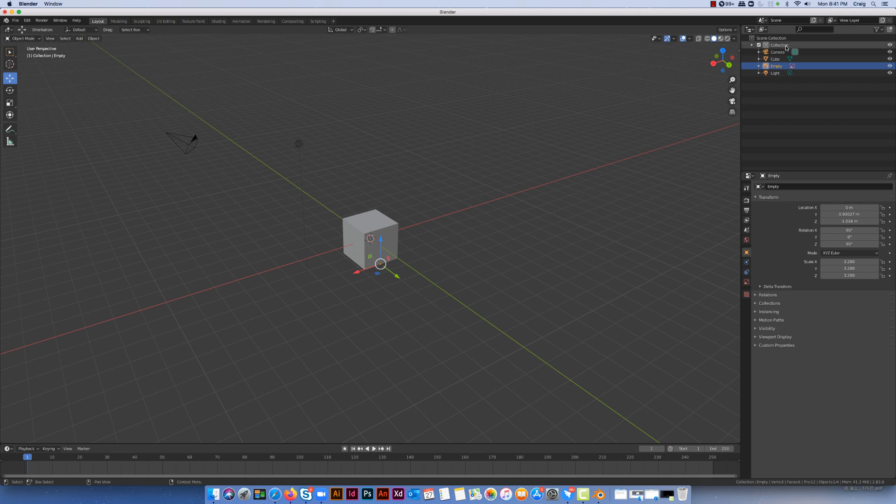
click(759, 66)
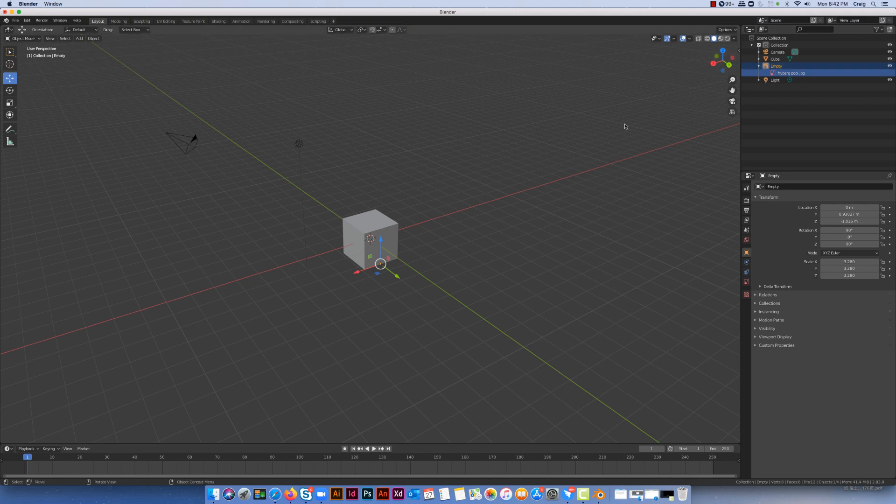
click(713, 63)
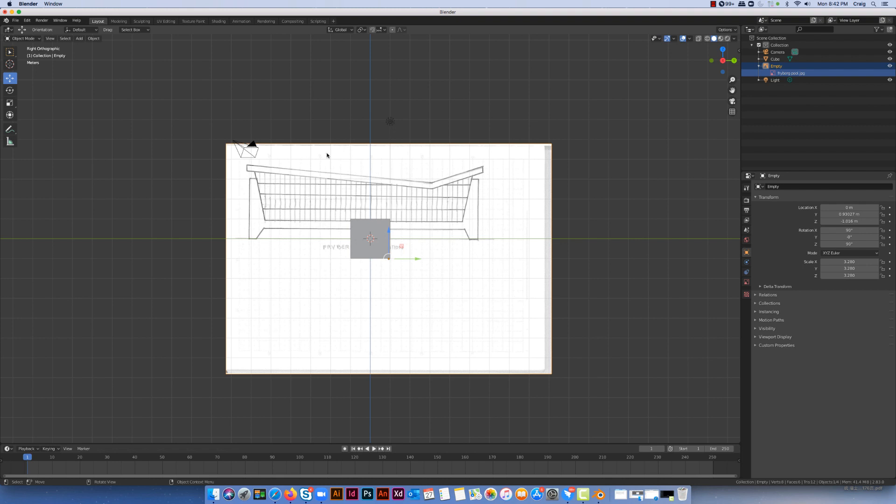
- Scale the cube to 5.9 on Y and 1.734 on Z, and place it over the pool elevation at about Y -0.28 m, Z 1.67 m
click(777, 60)
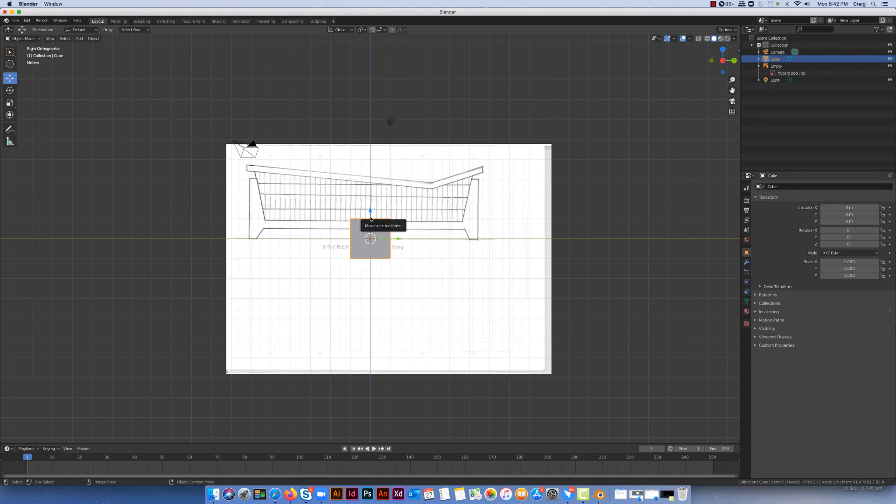
drag(369, 219, 370, 195)
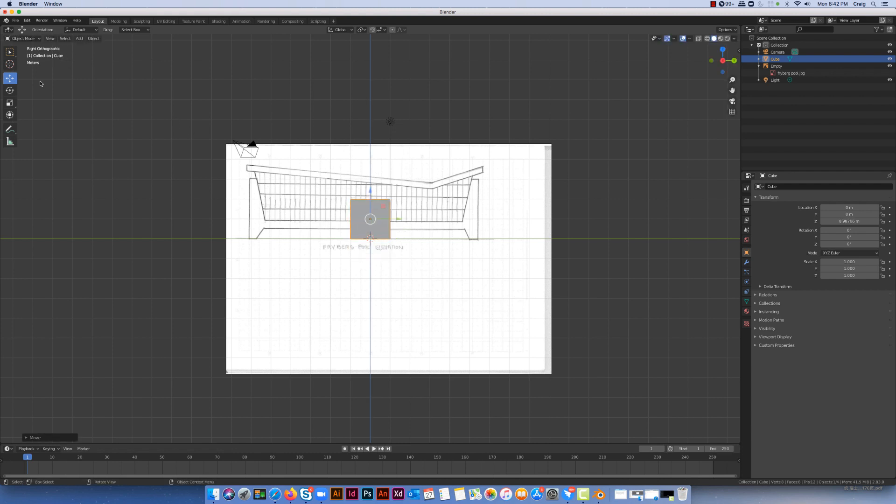
click(10, 102)
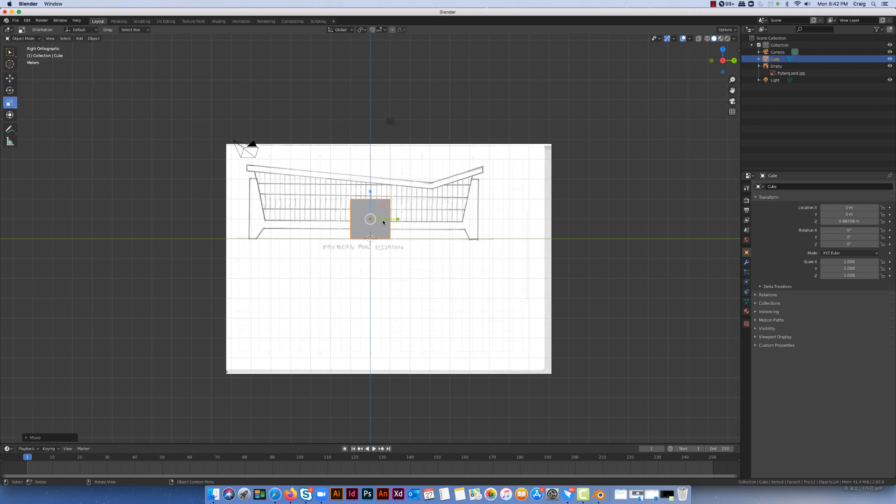
drag(397, 219, 489, 222)
drag(370, 197, 371, 185)
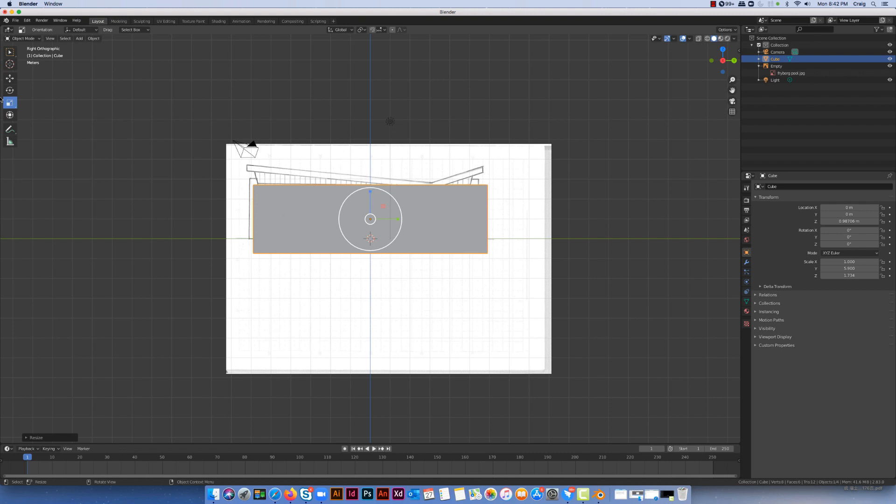
click(10, 78)
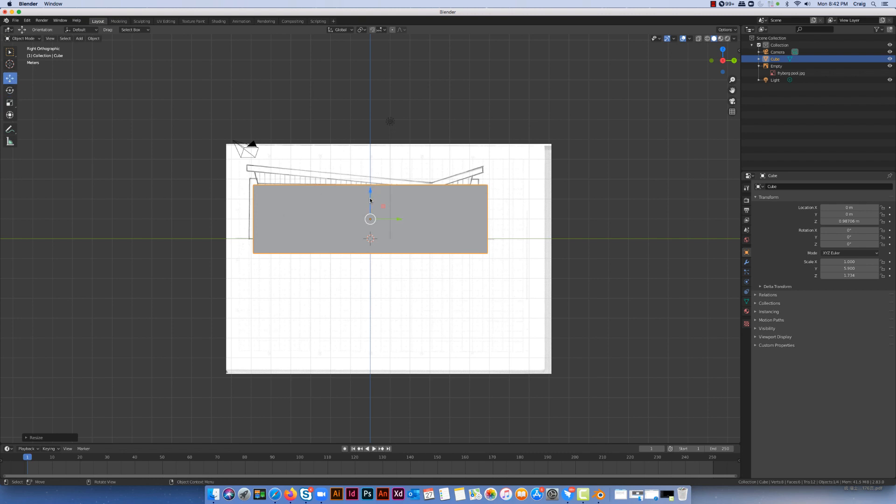
mouse_move(370, 198)
mouse_down()
mouse_move(362, 184)
mouse_move(373, 206)
mouse_up()
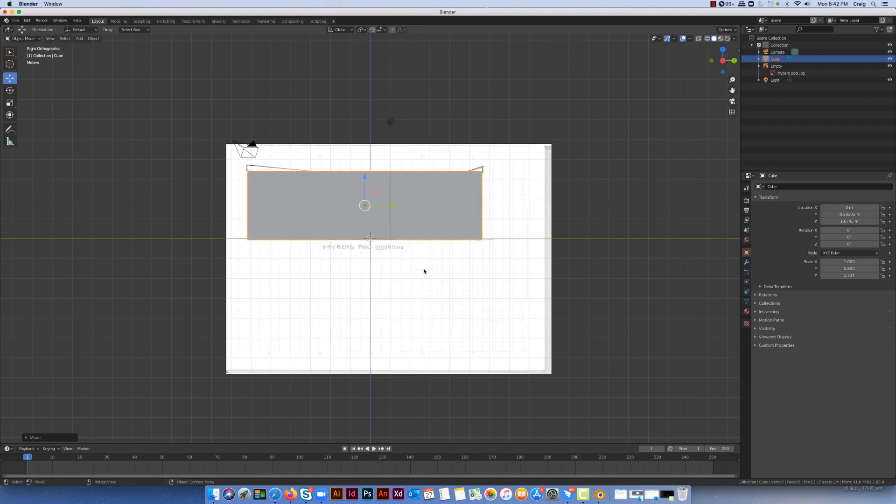
- Enter Edit Mode on the cube in the right orthographic view, with wireframe shading and no vertices selected
middle_drag(423, 271, 462, 296)
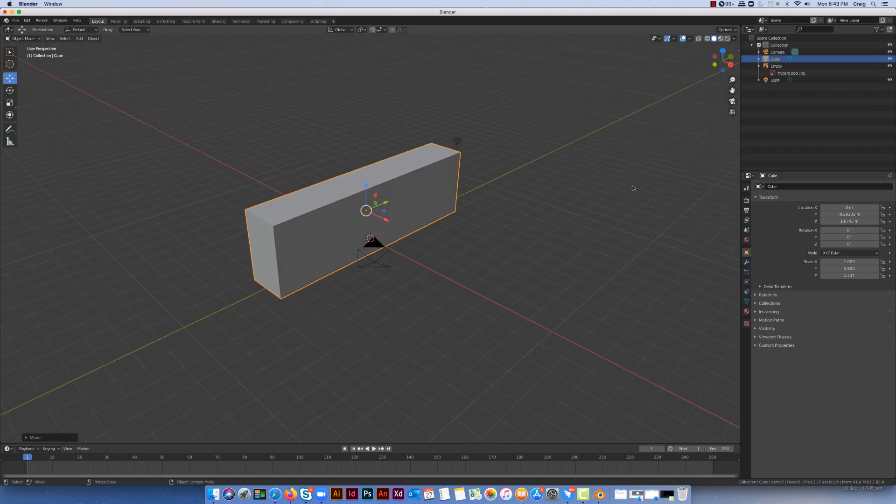
key(KP_5)
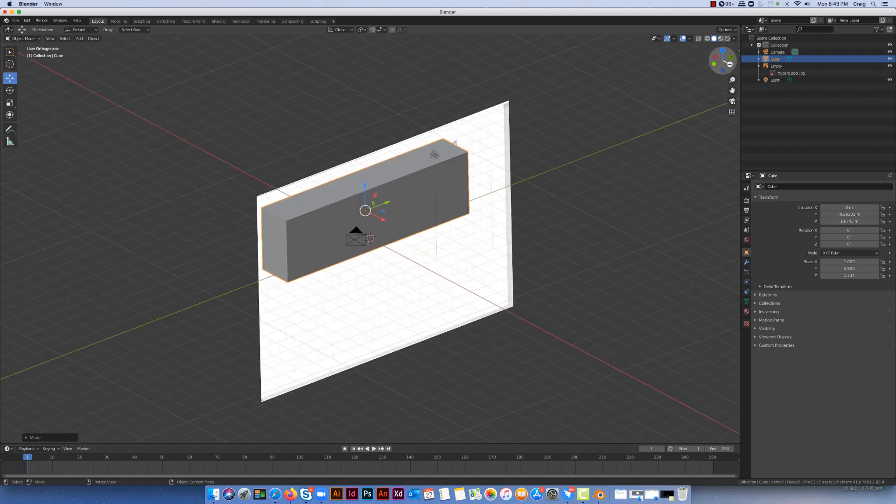
click(730, 64)
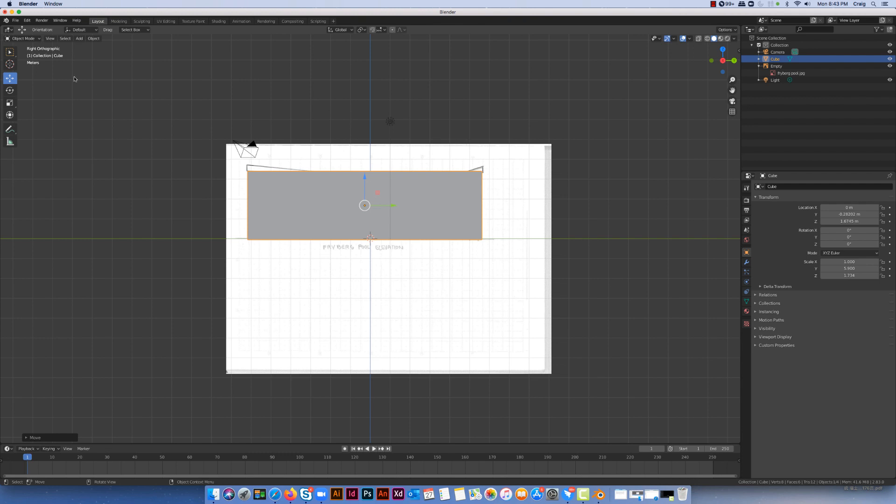
click(22, 38)
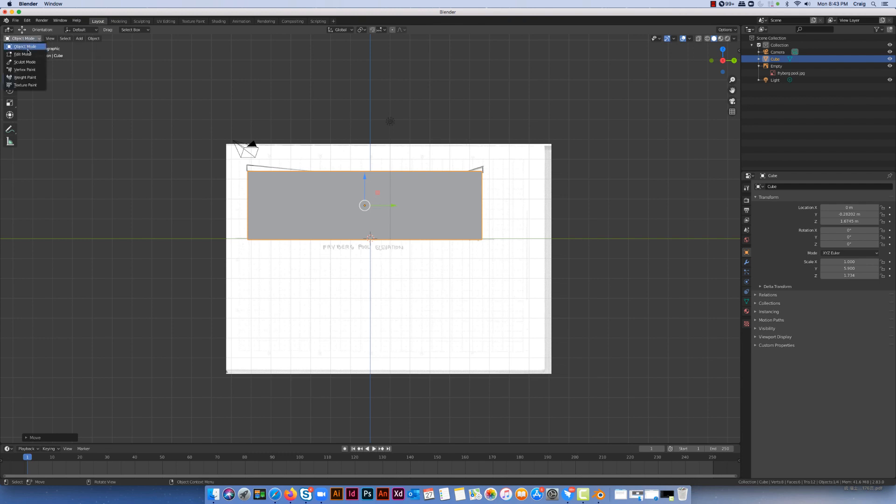
click(27, 55)
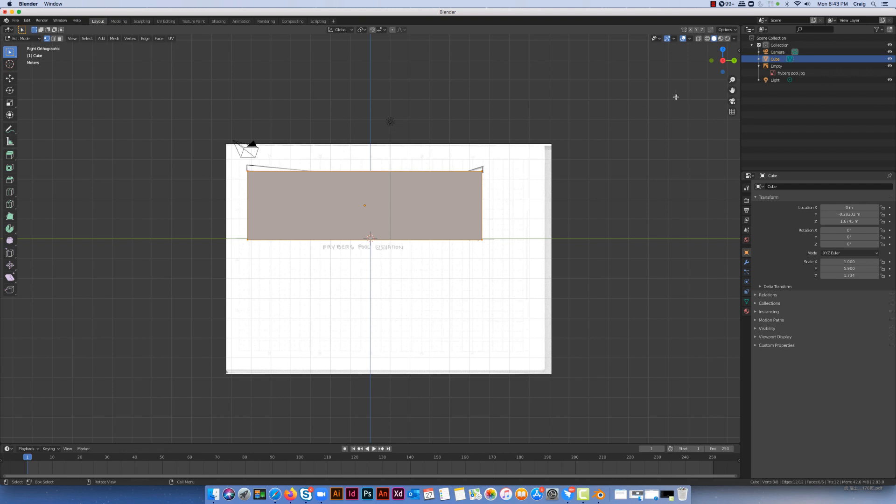
click(708, 39)
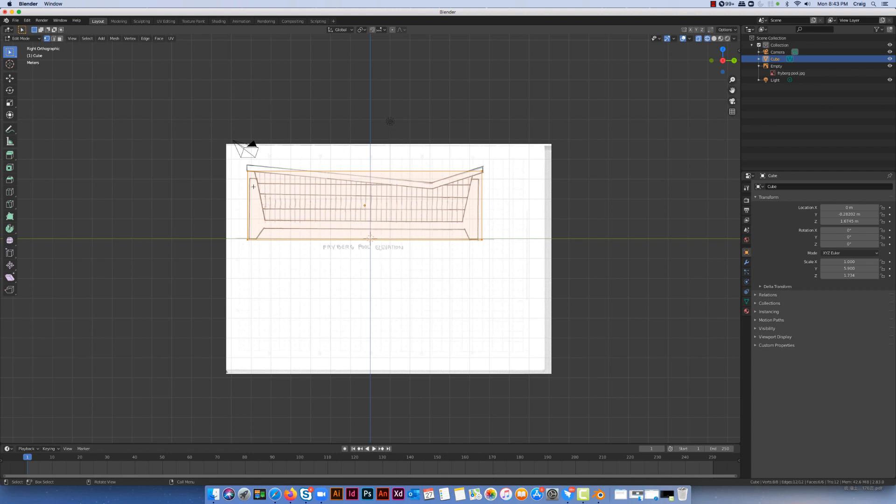
click(202, 131)
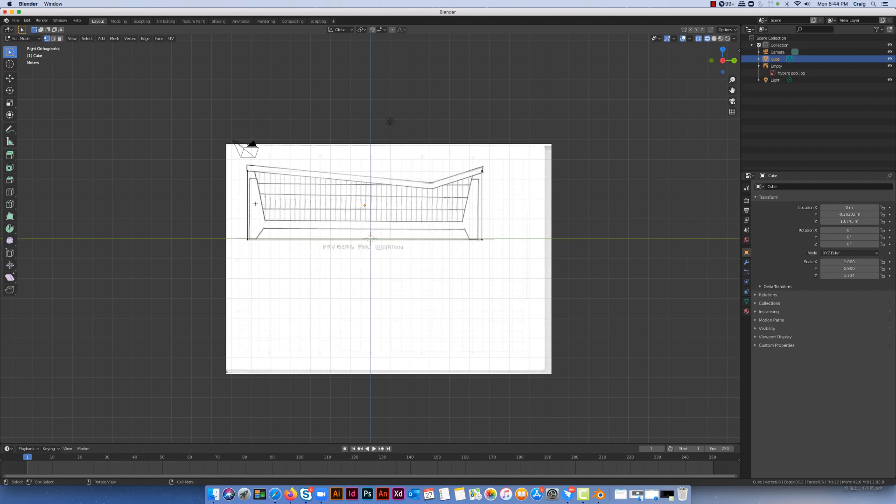
- Move both overlapping vertices at the cube's upper left corner onto the outer top corner of the drawing's left leg
click(250, 181)
click(11, 81)
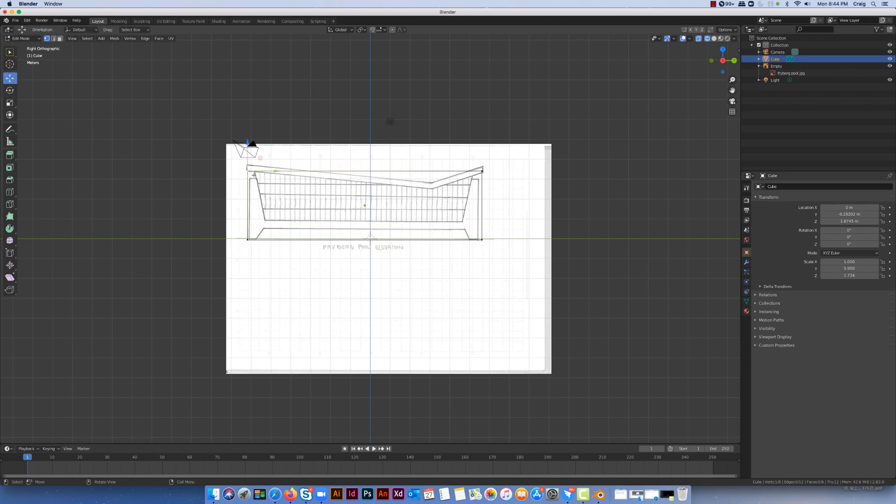
drag(249, 174, 249, 178)
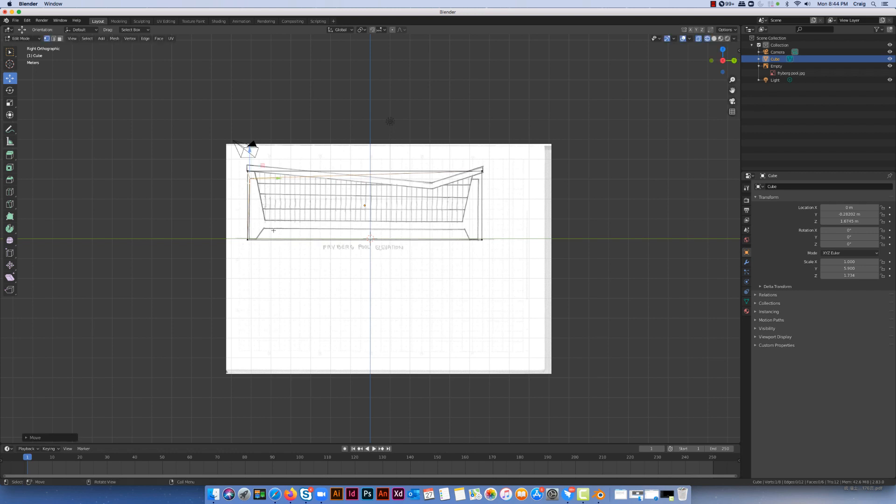
click(247, 172)
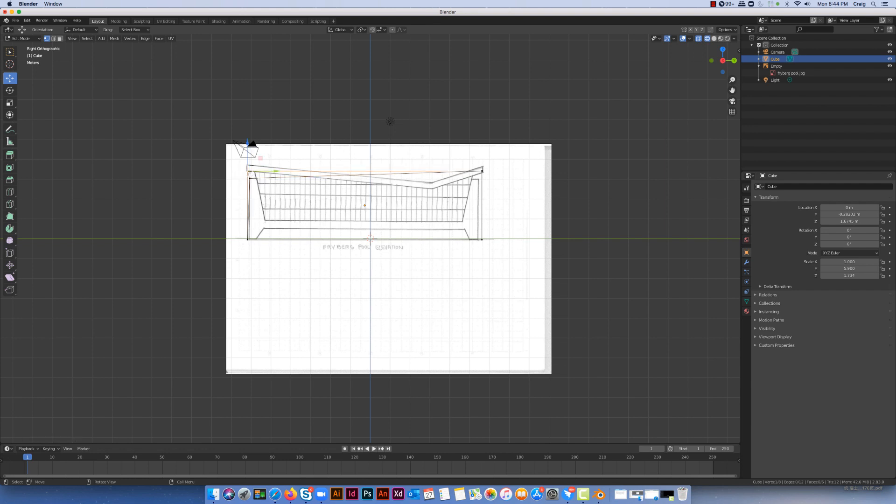
drag(247, 172, 250, 179)
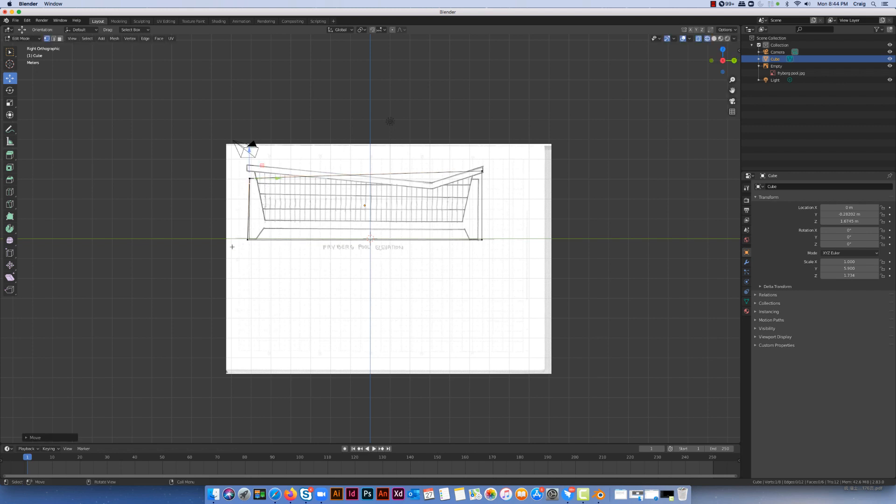
- Move both overlapping vertices at the cube's lower left corner onto the outer base corner of the drawing's left leg
click(248, 239)
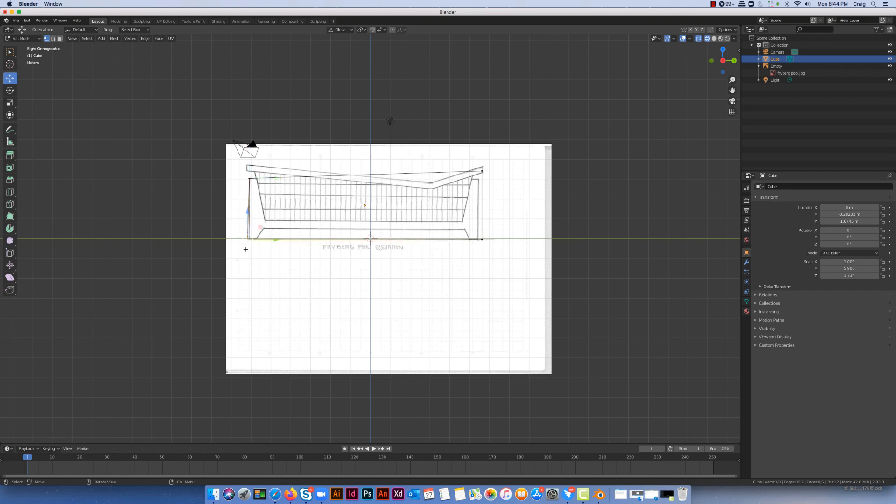
drag(247, 239, 248, 239)
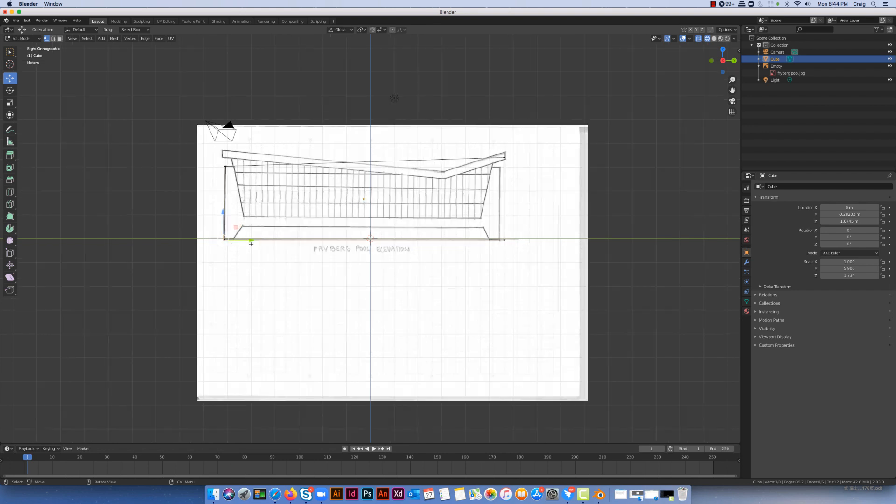
scroll(251, 243, up, 1)
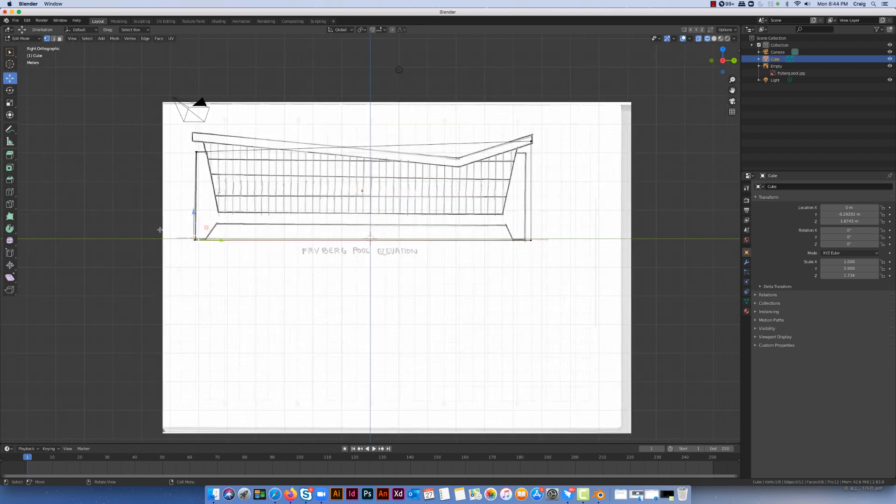
click(160, 230)
click(193, 240)
key(g)
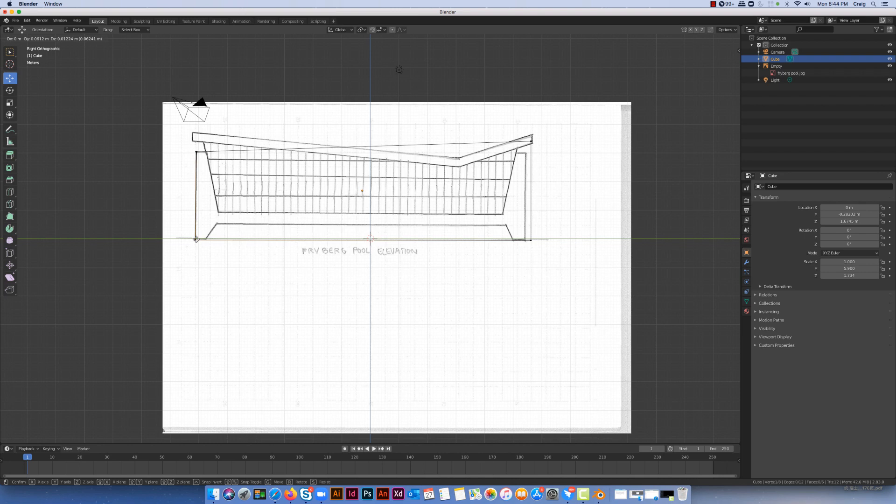
click(196, 240)
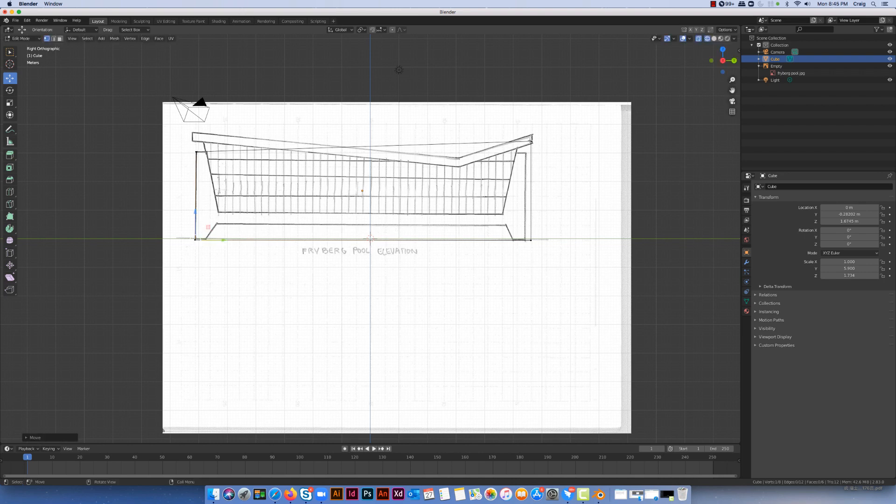
- Move both overlapping vertices at the cube's upper right corner onto the outer top corner of the drawing's right leg
click(532, 140)
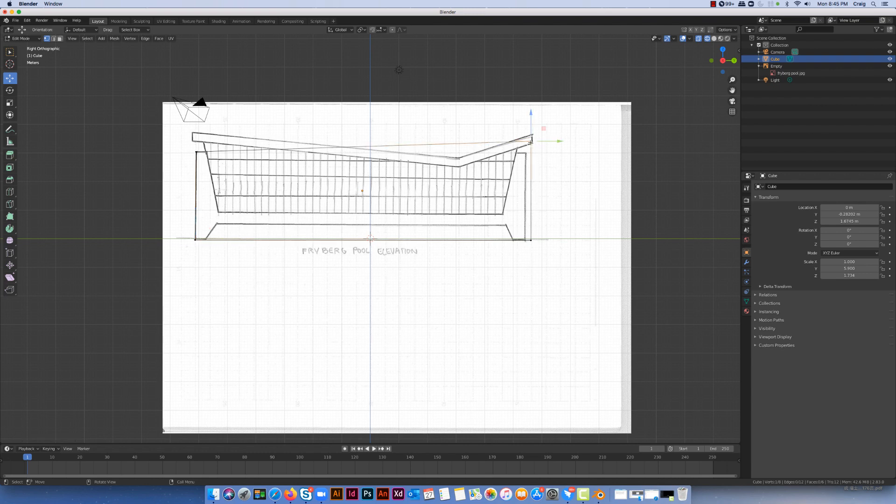
drag(531, 139, 526, 153)
click(532, 141)
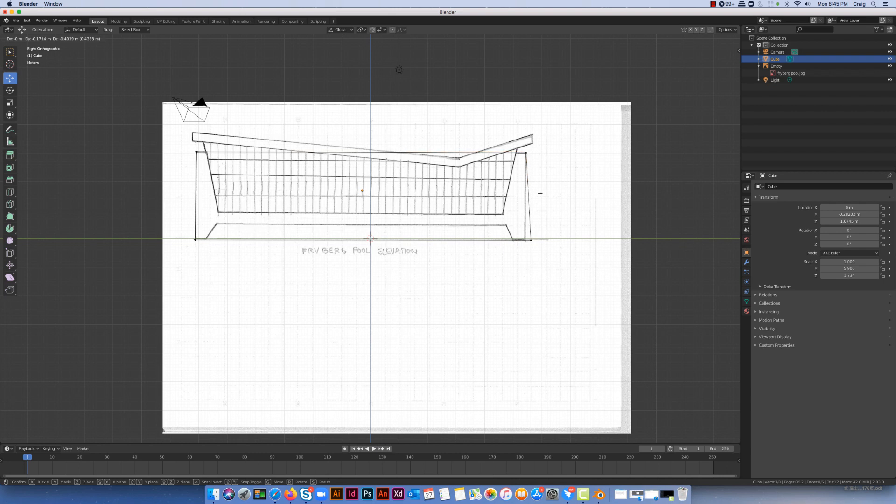
- Move both overlapping vertices at the cube's lower right corner onto the outer base corner of the drawing's right leg
click(532, 239)
drag(530, 240, 525, 240)
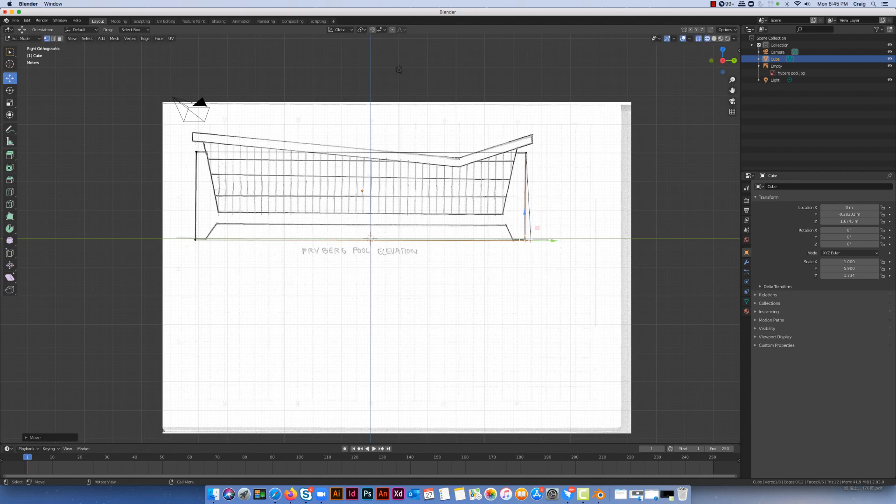
click(531, 240)
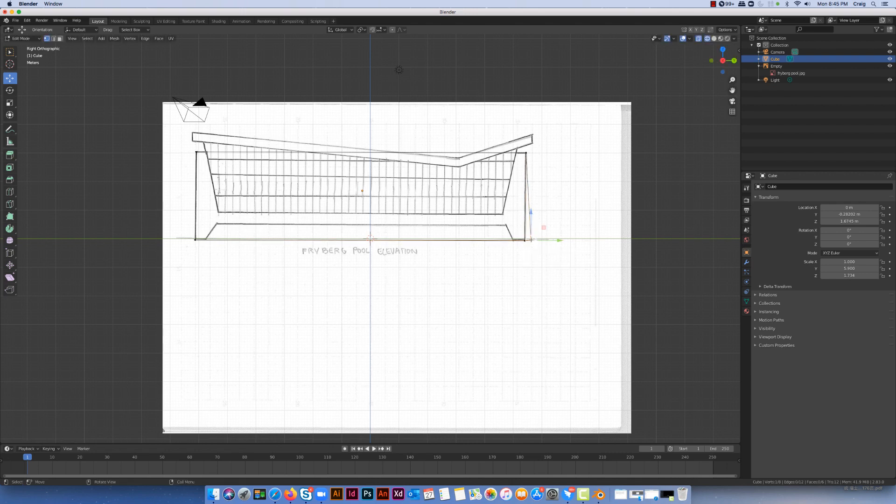
drag(531, 240, 524, 240)
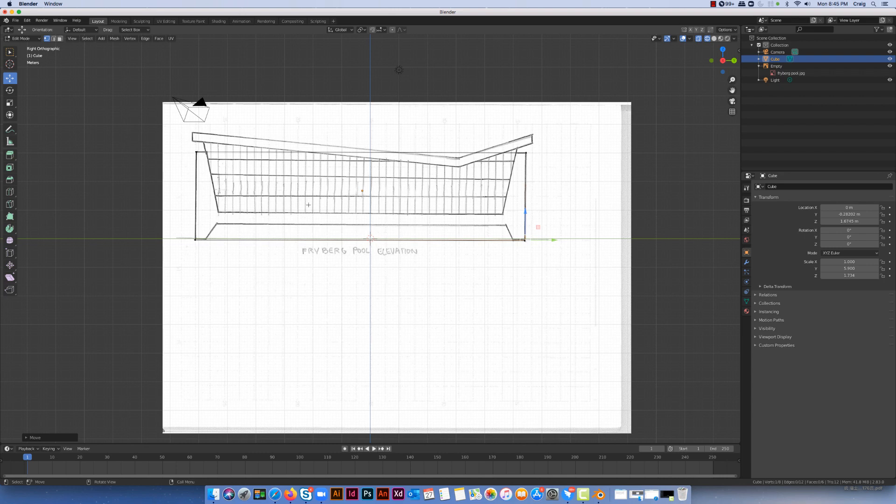
- Add two vertical loop cuts through the cube, sliding them to the inner base edges of the left and right legs
click(10, 192)
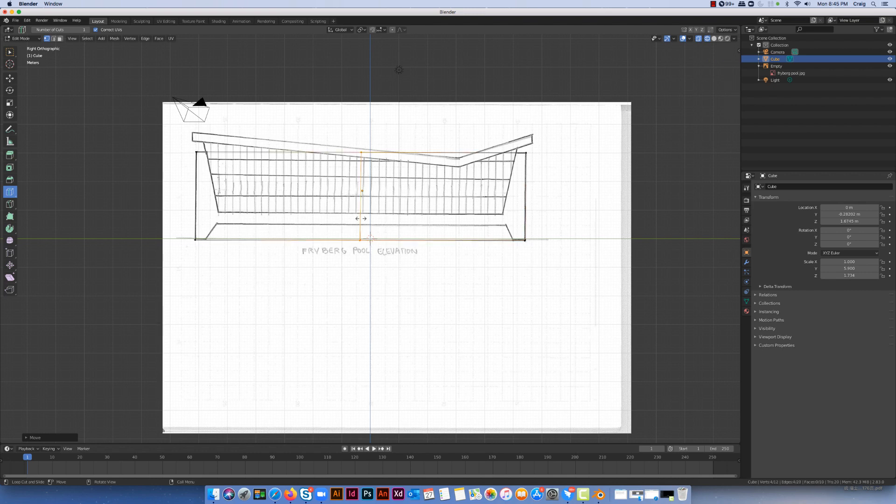
drag(359, 218, 208, 210)
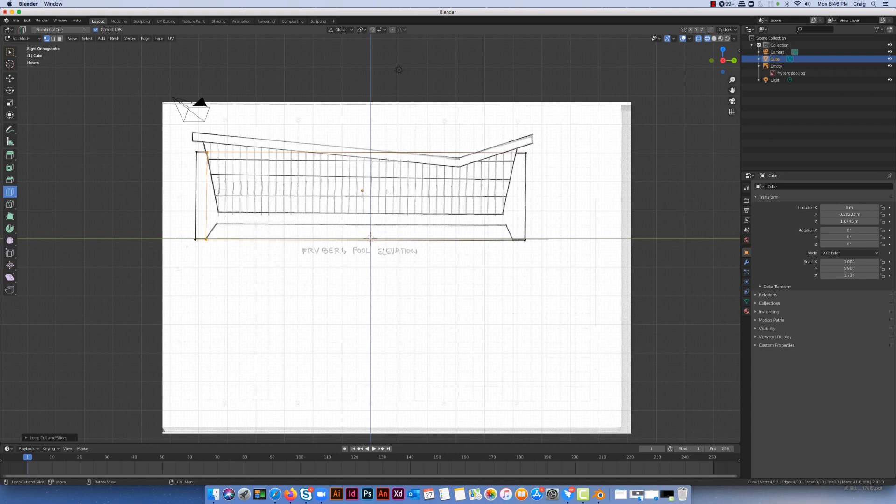
drag(387, 190, 519, 175)
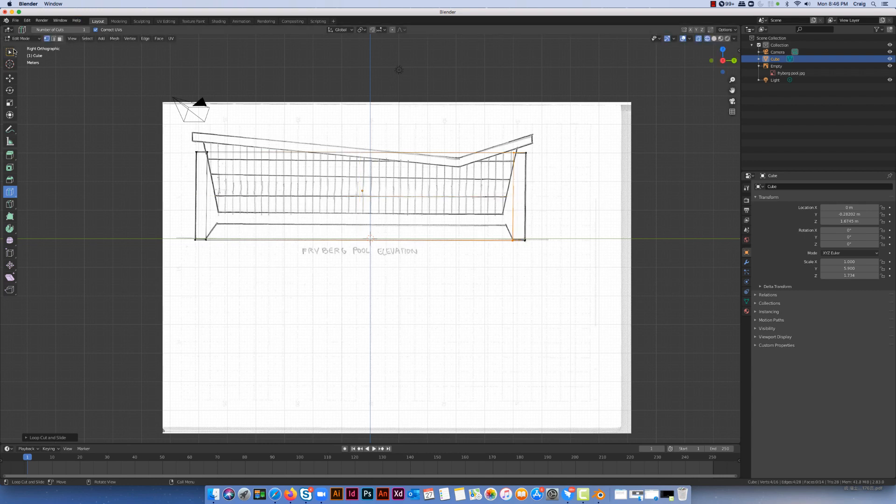
- Move both overlapping top vertices of the right loop cut onto the inner top edge of the drawing's right leg
click(10, 78)
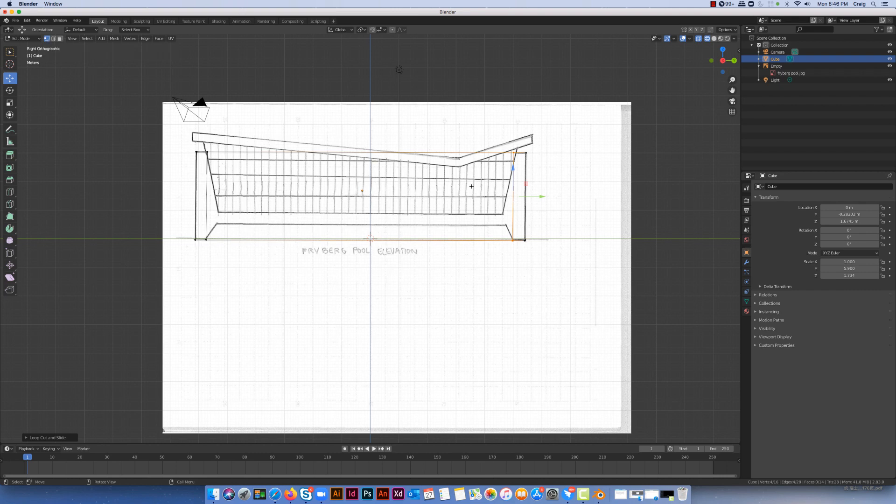
click(513, 153)
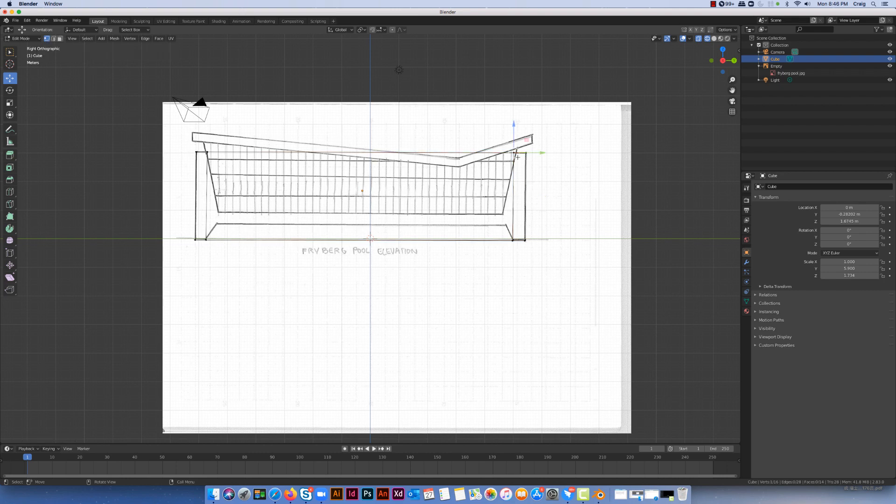
key(g)
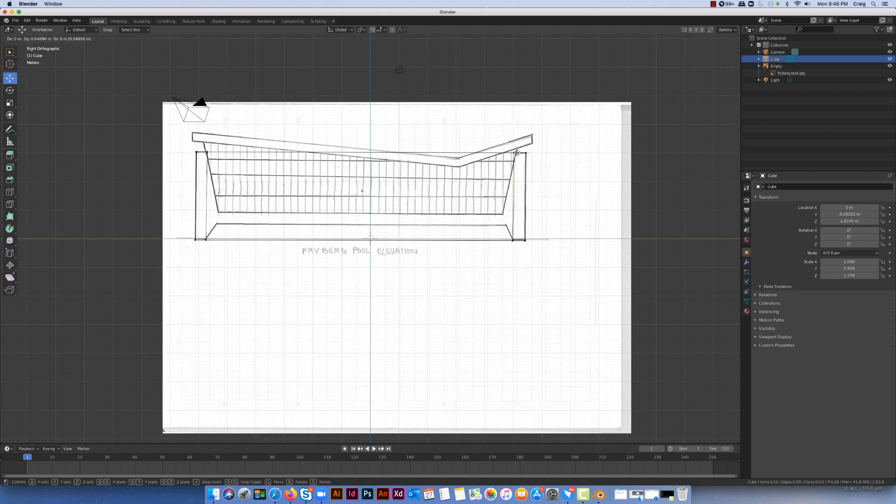
click(515, 152)
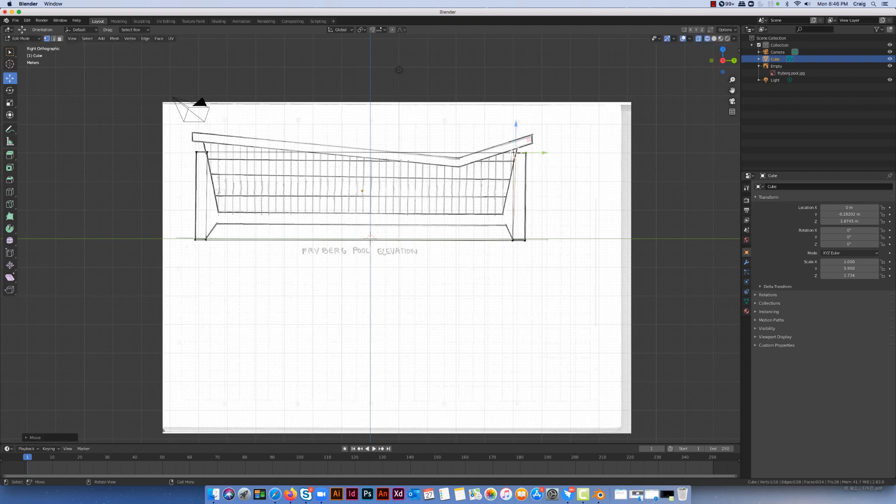
drag(515, 152, 516, 153)
- Move both overlapping top vertices of the left loop cut onto the inner top corner of the drawing's left leg
click(208, 153)
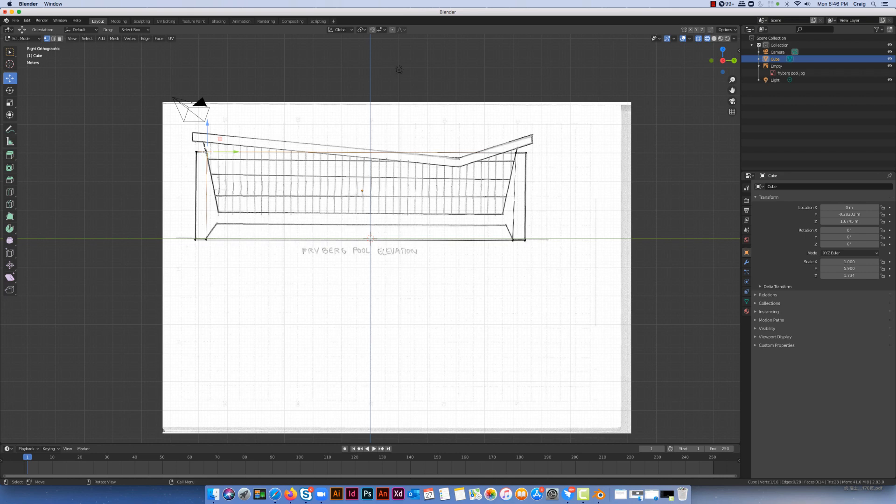
drag(208, 153, 206, 152)
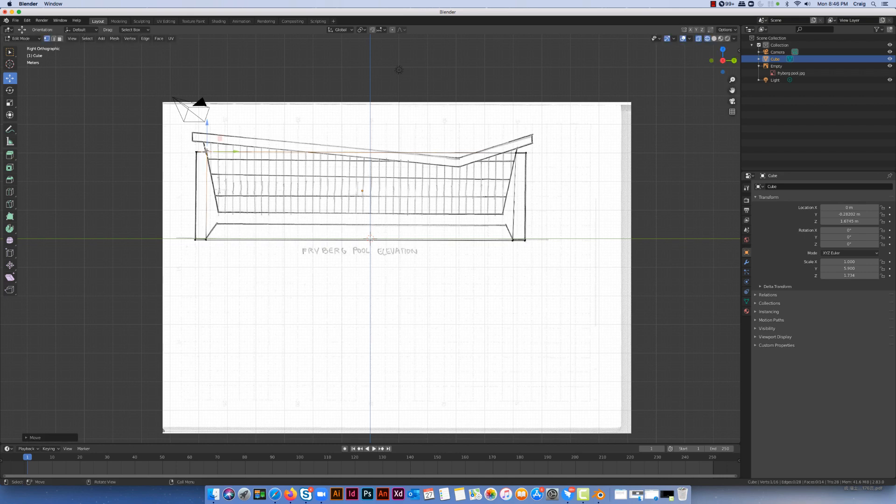
scroll(193, 171, up, 3)
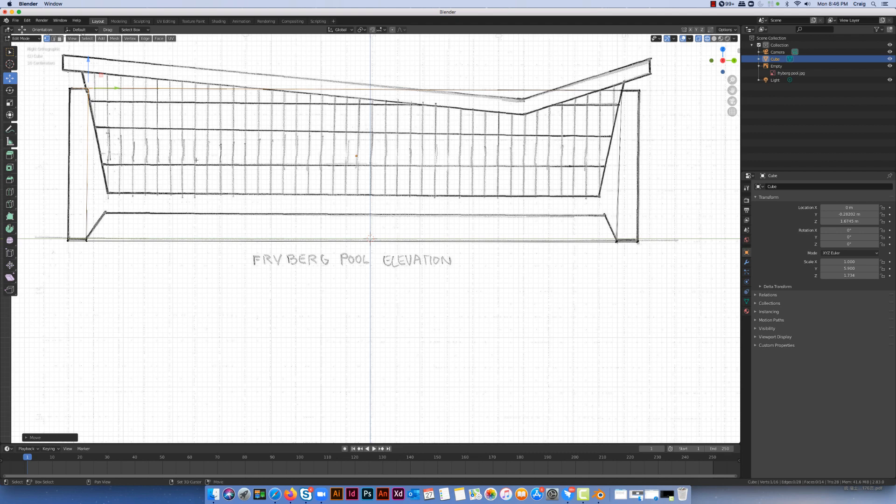
shift+middle_drag(196, 160, 296, 225)
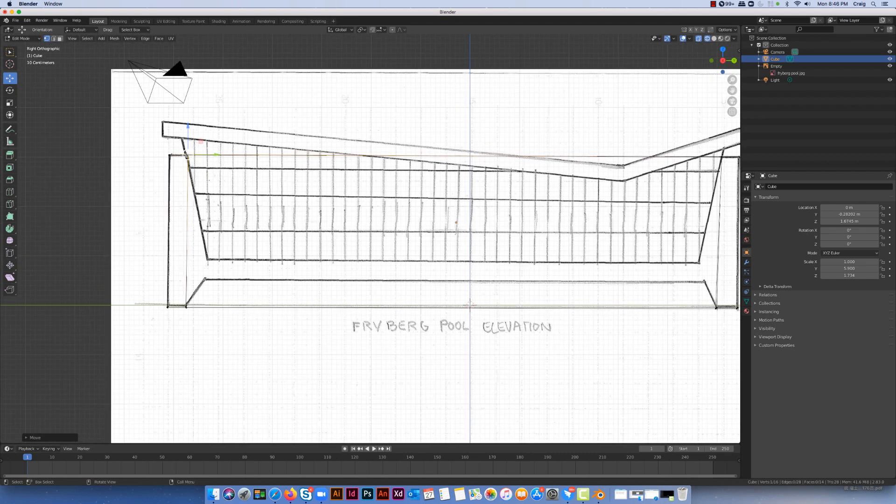
drag(186, 155, 185, 157)
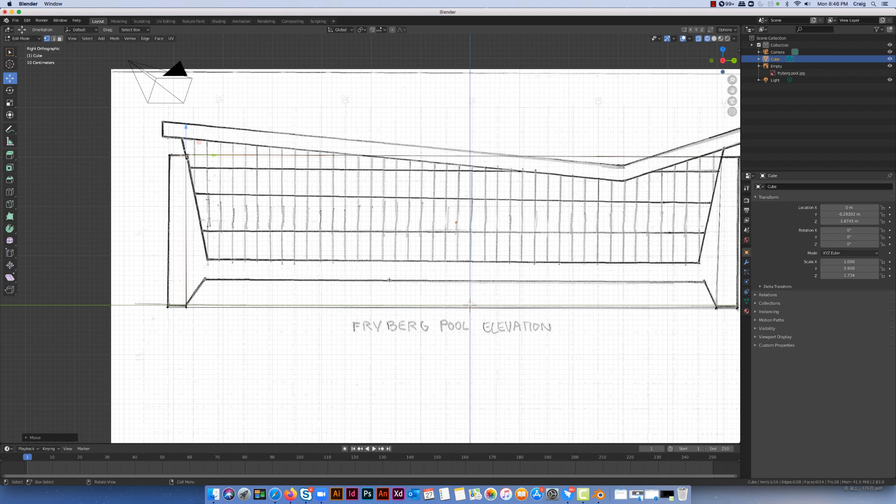
scroll(389, 280, down, 3)
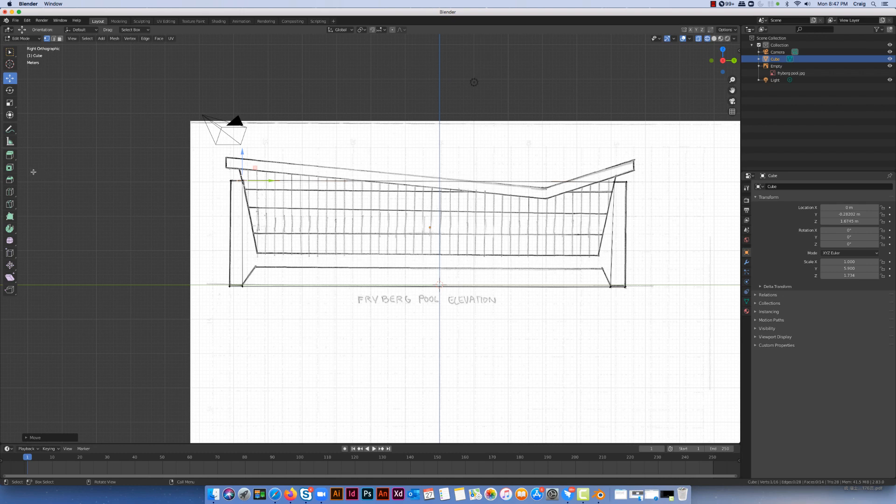
click(10, 192)
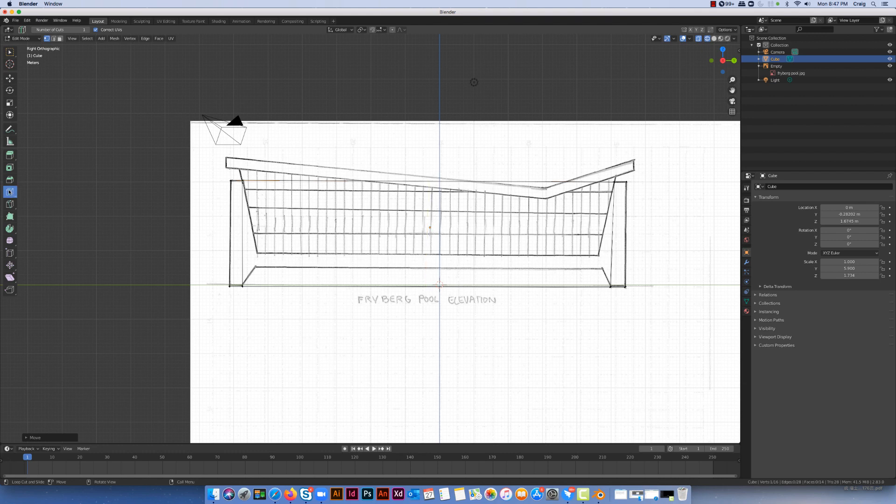
click(377, 221)
drag(417, 204, 247, 211)
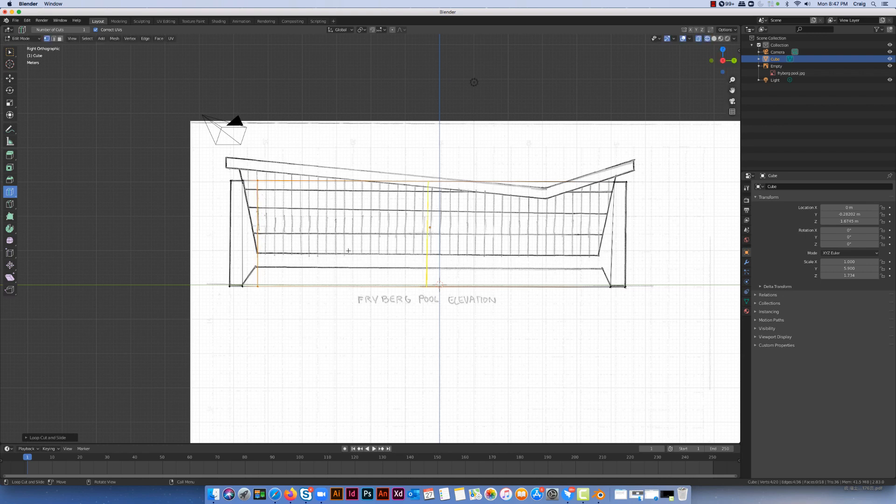
key(g)
click(456, 218)
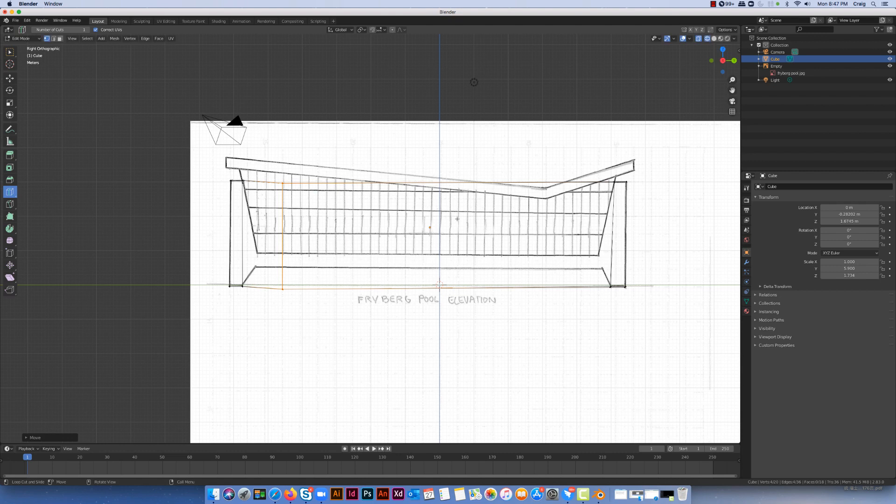
key(ctrl+z)
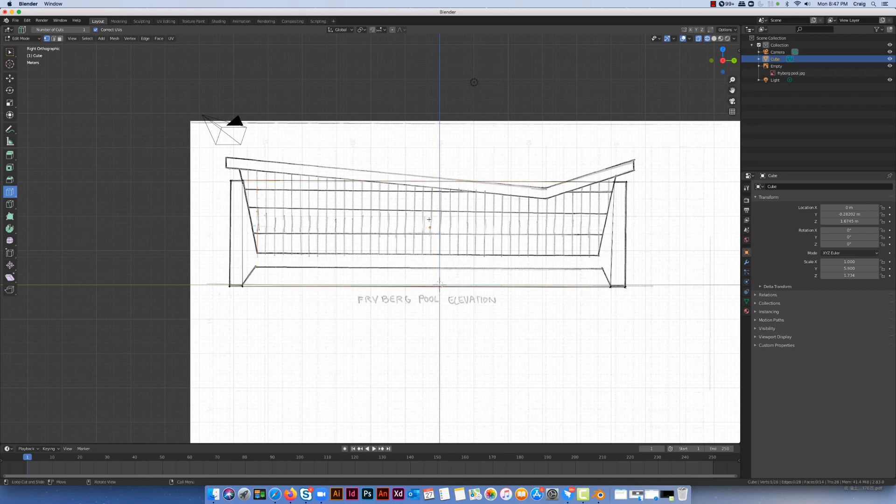
key(g)
click(443, 221)
key(ctrl+z)
click(10, 51)
click(332, 99)
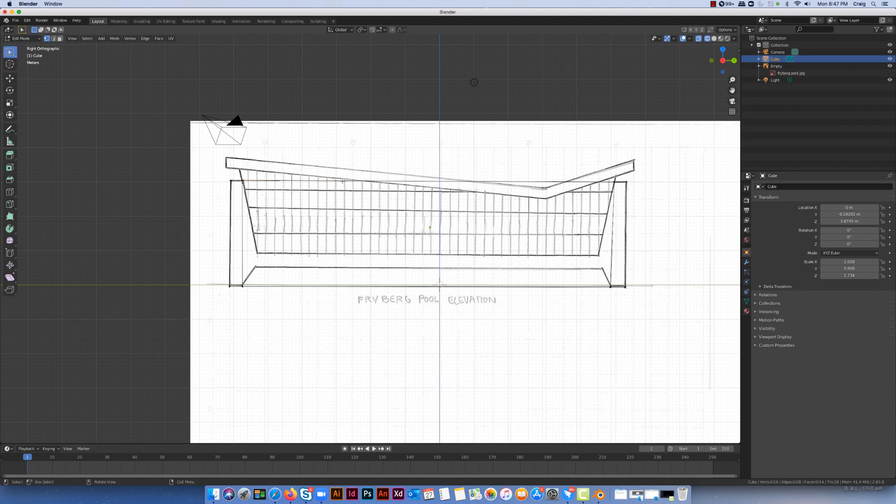
- Show the cube in solid shading and add two vertical loop cuts through its middle section, sliding one close to each leg
click(714, 39)
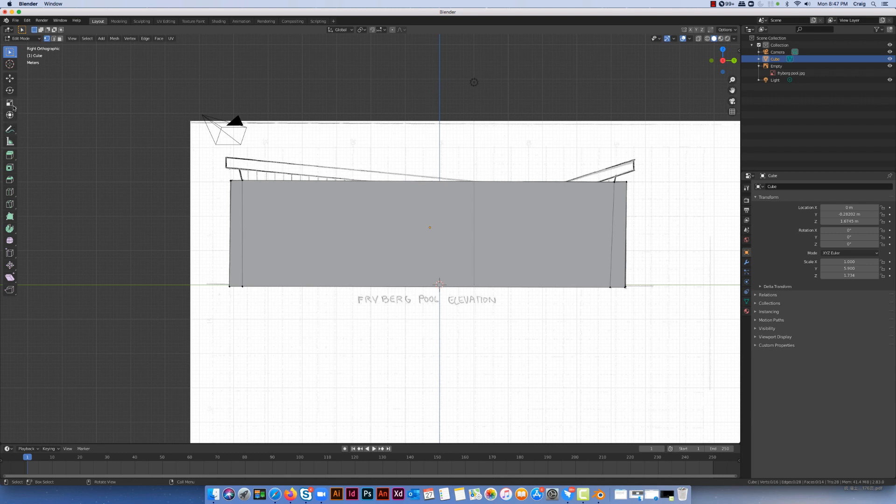
click(9, 192)
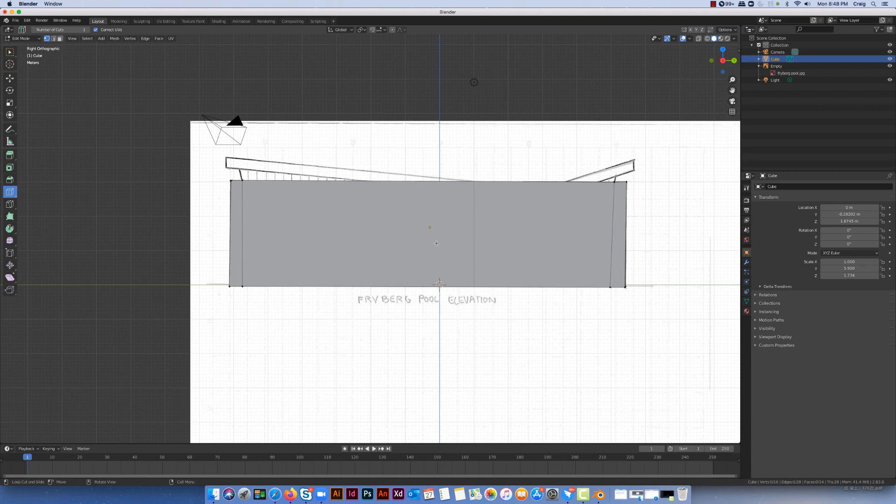
mouse_move(436, 243)
middle_down()
mouse_move(452, 259)
mouse_move(440, 237)
middle_up()
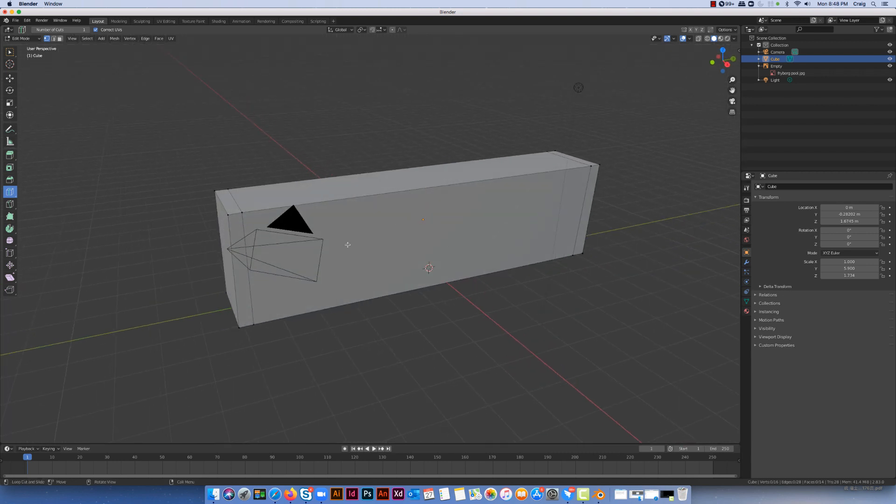
drag(420, 215, 355, 213)
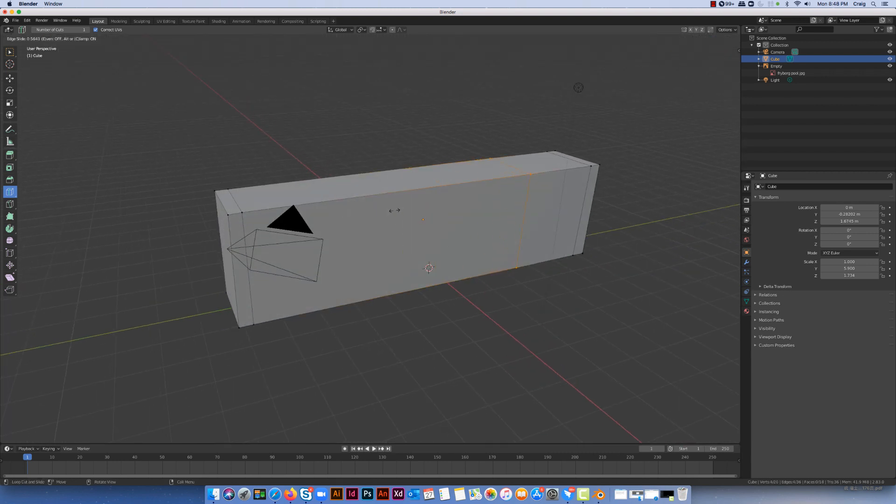
drag(449, 203, 350, 219)
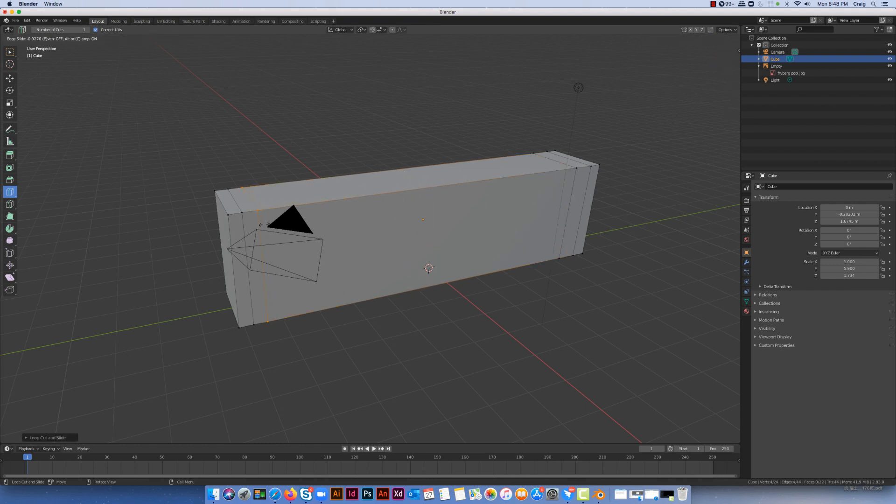
drag(264, 224, 264, 224)
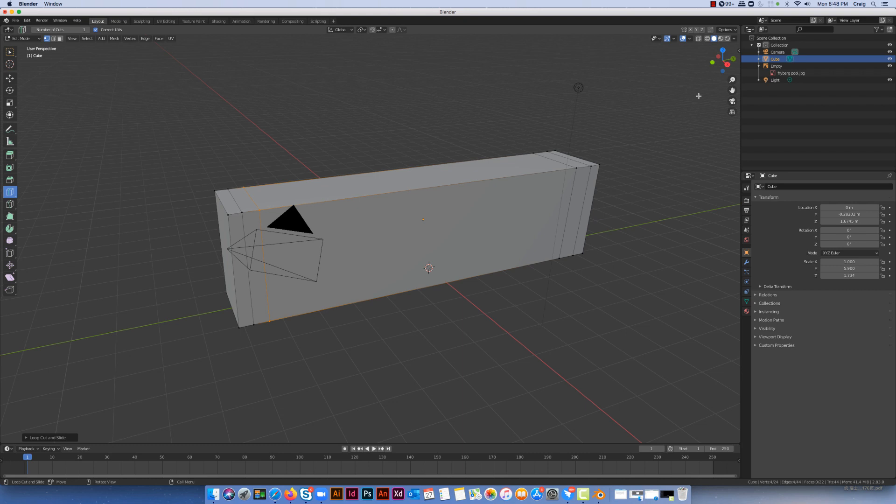
- In the right wireframe view, lower both overlapping top vertices of the new left loop to the left end of the deck's upper line
click(727, 64)
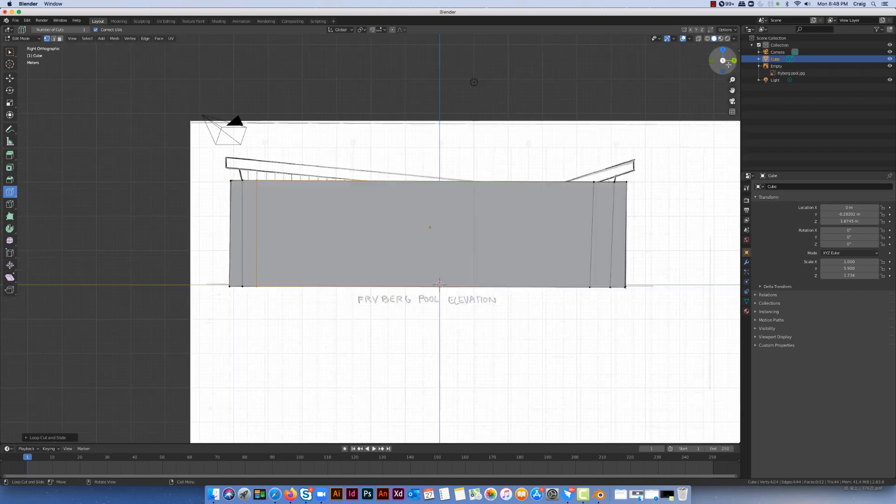
click(707, 39)
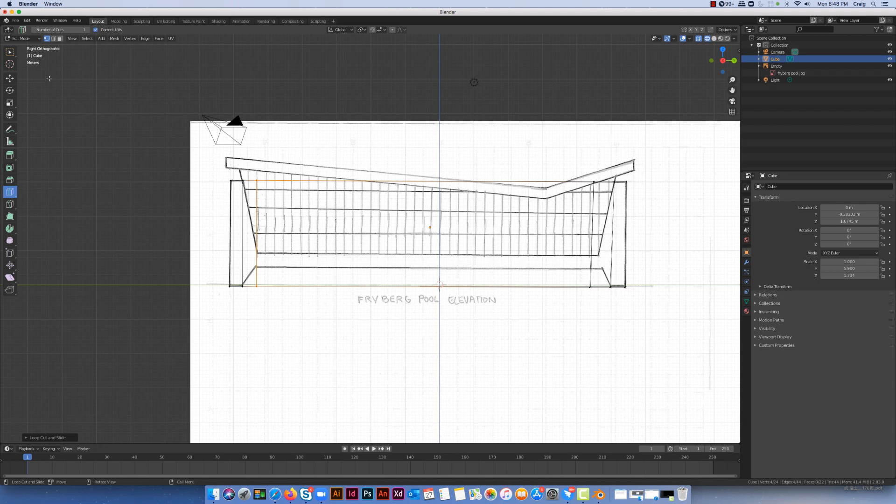
click(10, 78)
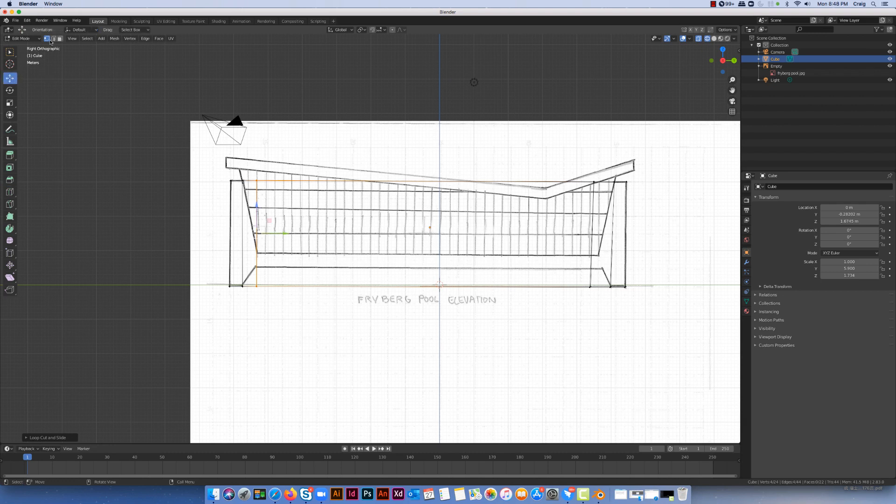
click(257, 180)
drag(256, 181, 256, 254)
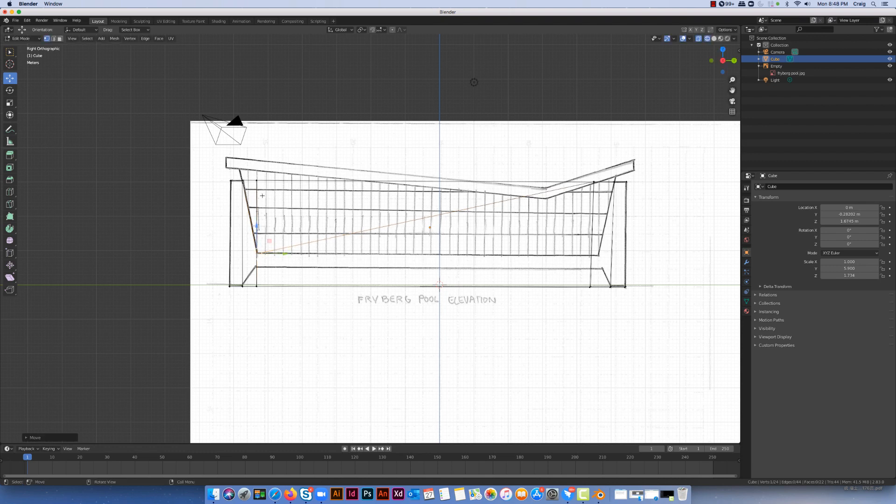
click(258, 181)
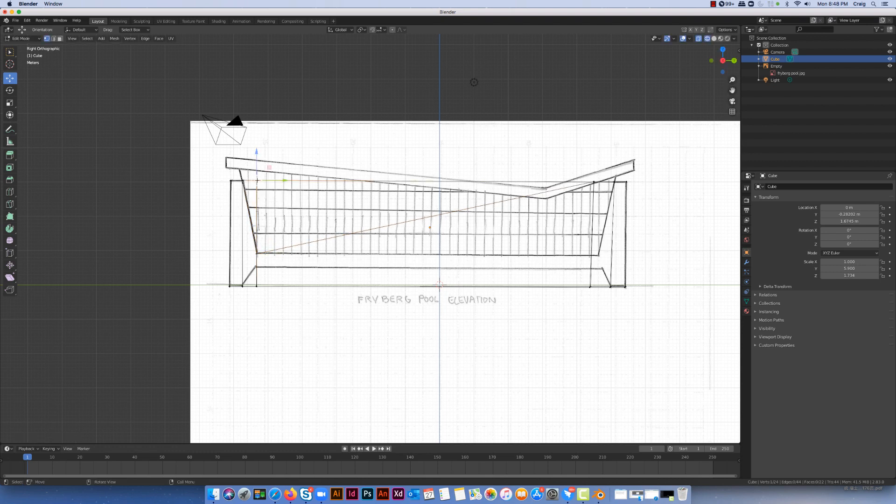
drag(257, 180, 257, 253)
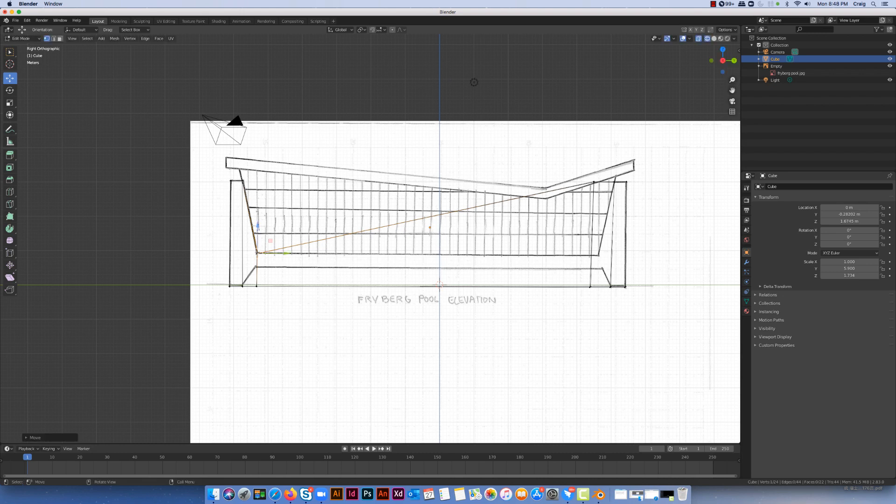
- Raise both overlapping bottom vertices of the new left loop to the left end of the deck's lower line
click(257, 286)
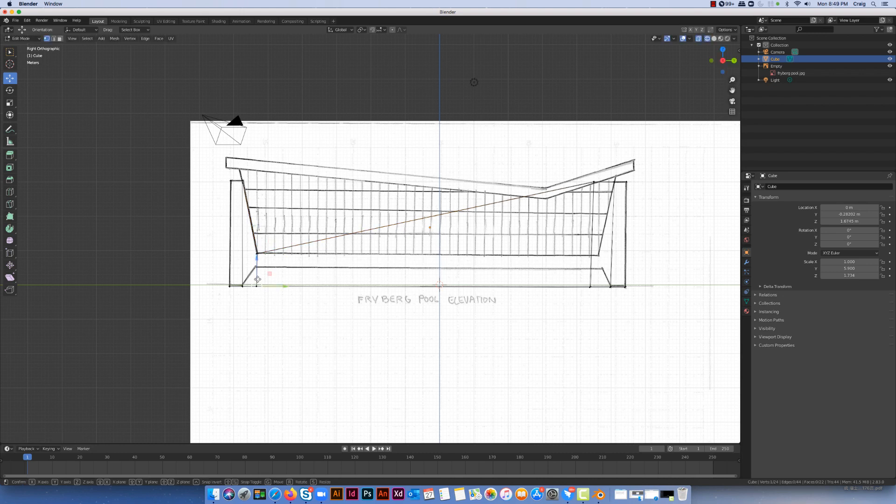
drag(256, 284, 257, 265)
click(256, 285)
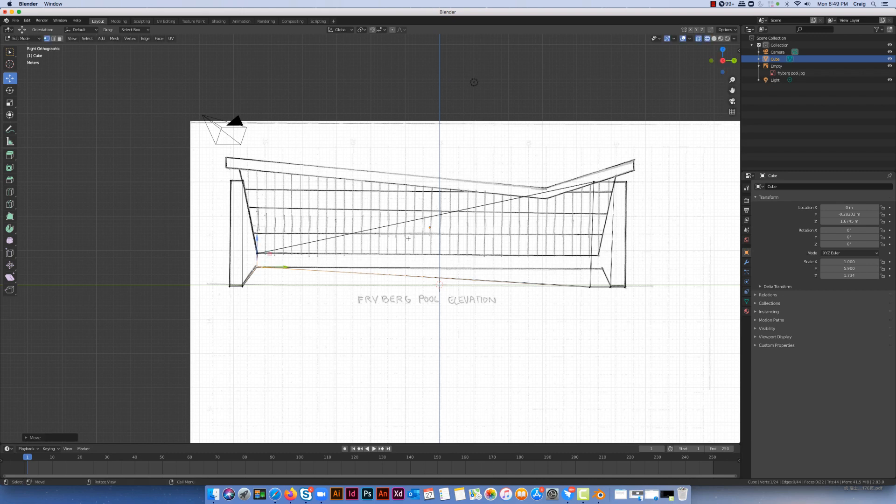
- Lower both overlapping top vertices of the new right loop to the right end of the deck's upper line
click(593, 184)
drag(593, 183, 598, 256)
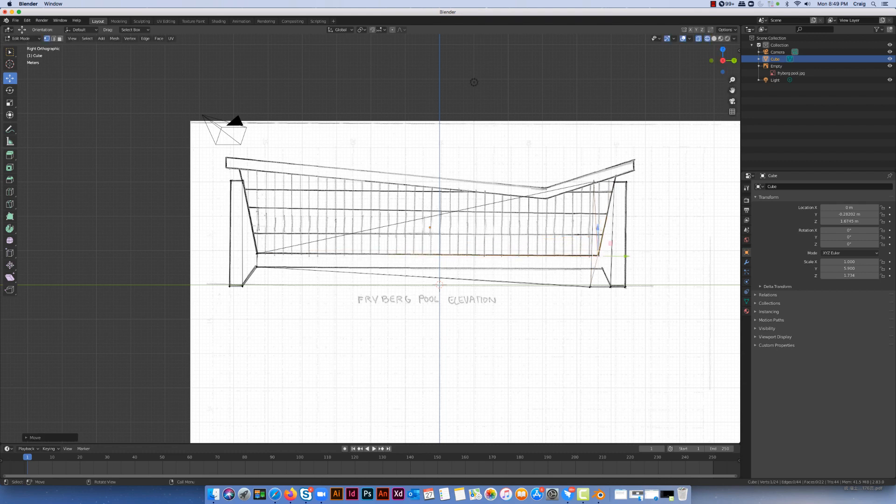
click(593, 182)
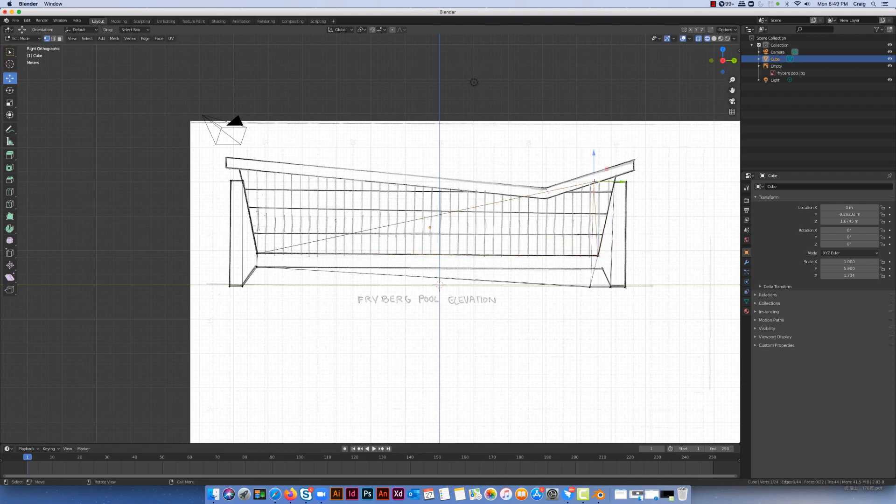
drag(595, 182, 598, 257)
- Raise both overlapping bottom vertices of the new right loop to the right end of the deck's lower line and clear the selection
click(590, 288)
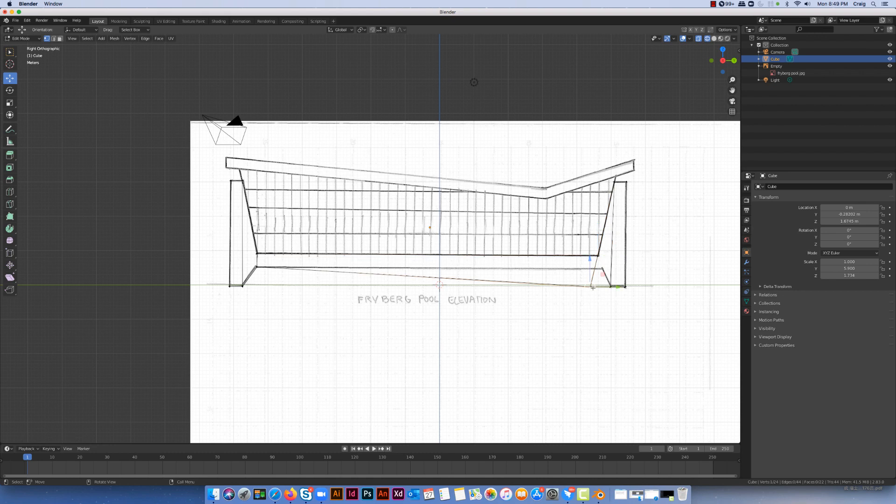
drag(590, 287, 602, 268)
key(ctrl+z)
click(219, 194)
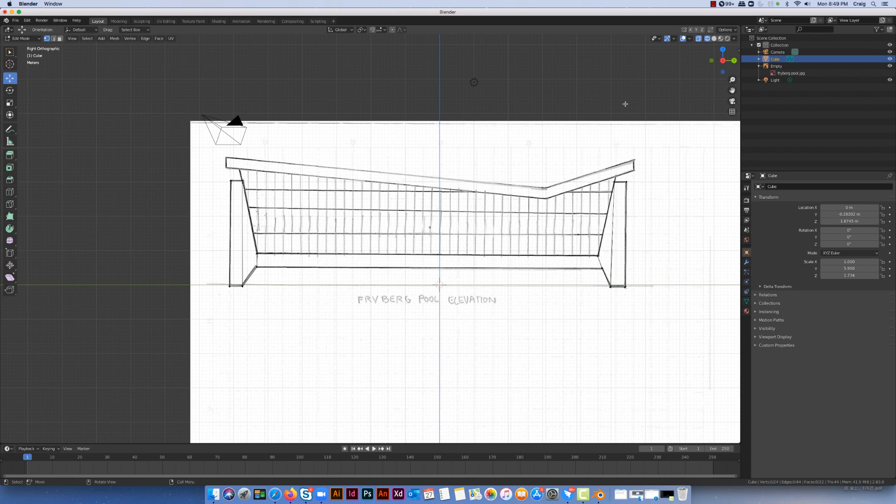
- In solid shading and Object Mode, stretch the model along the X axis to a scale of about 2.94
click(715, 39)
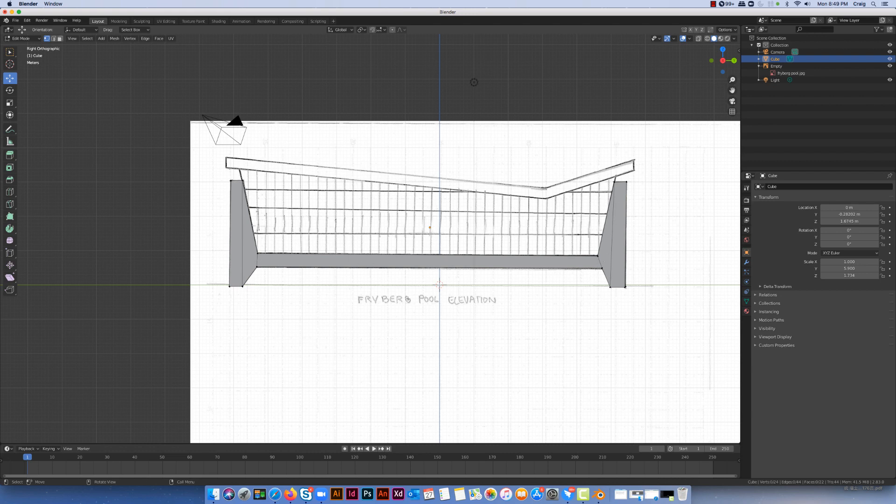
middle_drag(439, 285, 458, 320)
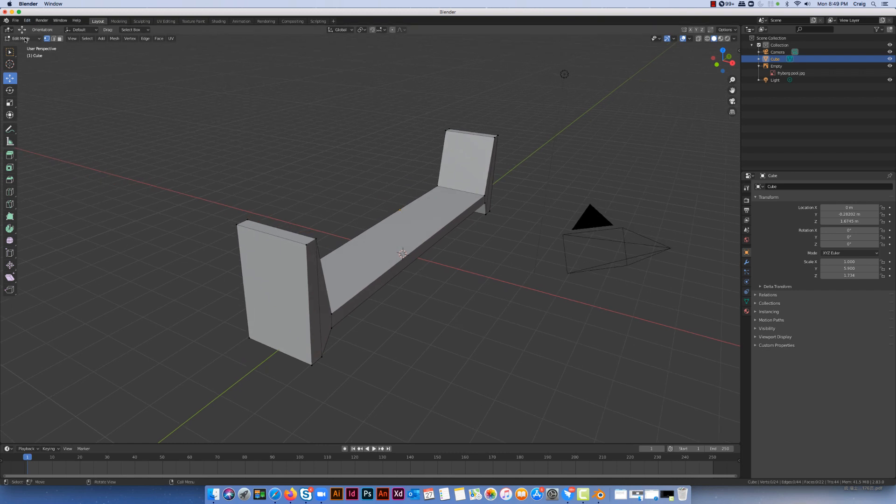
click(21, 39)
click(21, 47)
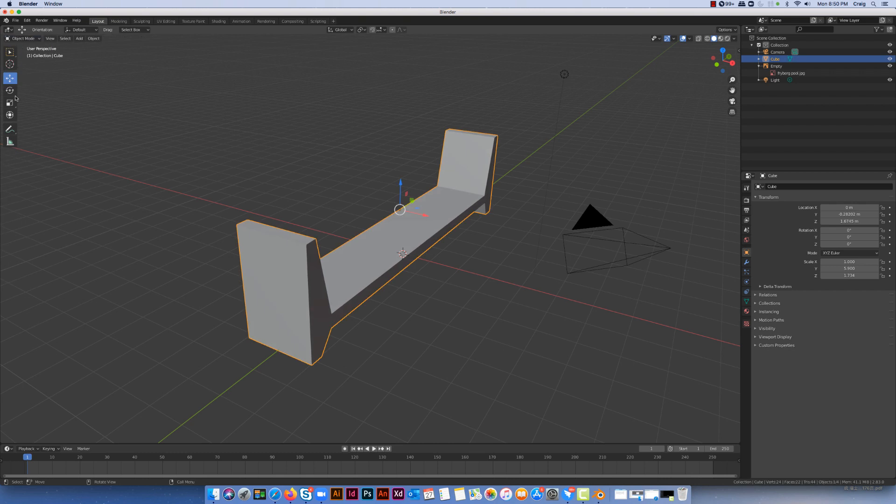
click(10, 103)
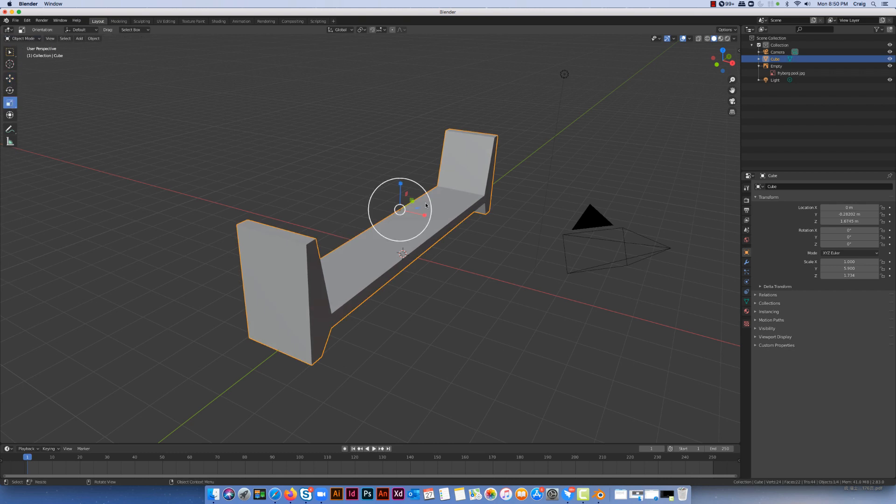
drag(424, 215, 463, 230)
middle_drag(463, 230, 460, 292)
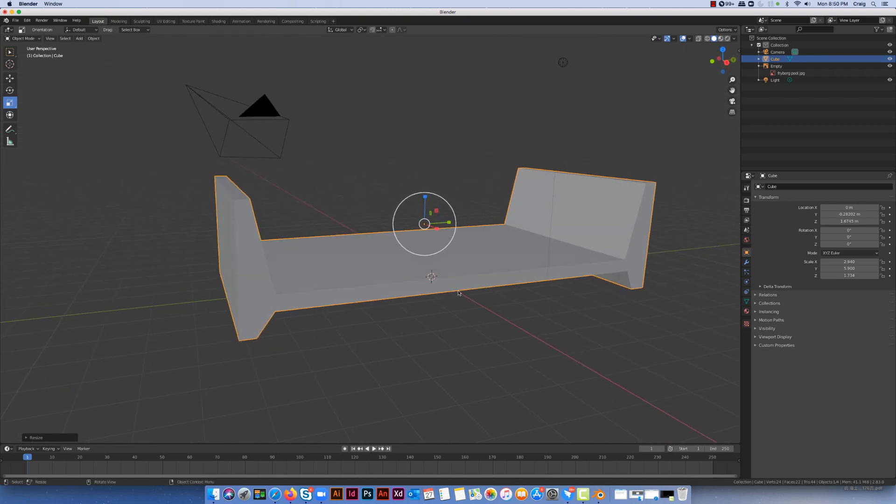